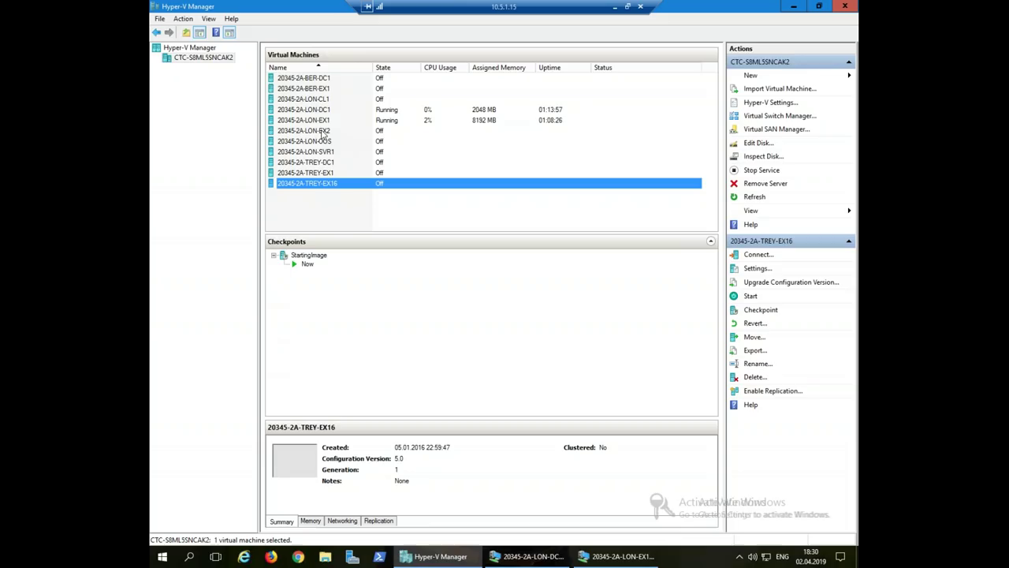
- Start the 20345-2A-LON-EX2 virtual machine and open a console connection to it
right_click(322, 132)
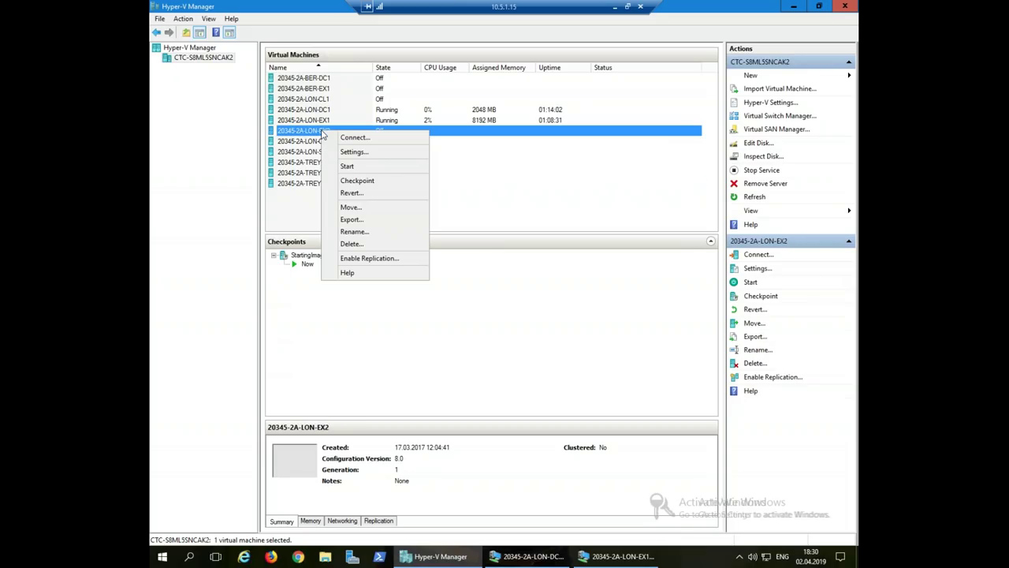
left_click(358, 169)
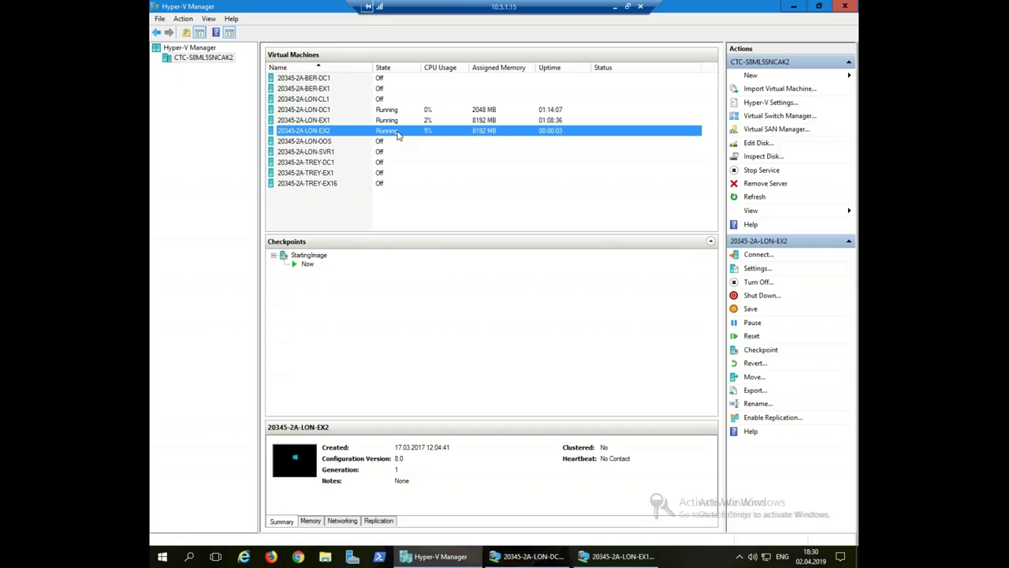
right_click(322, 133)
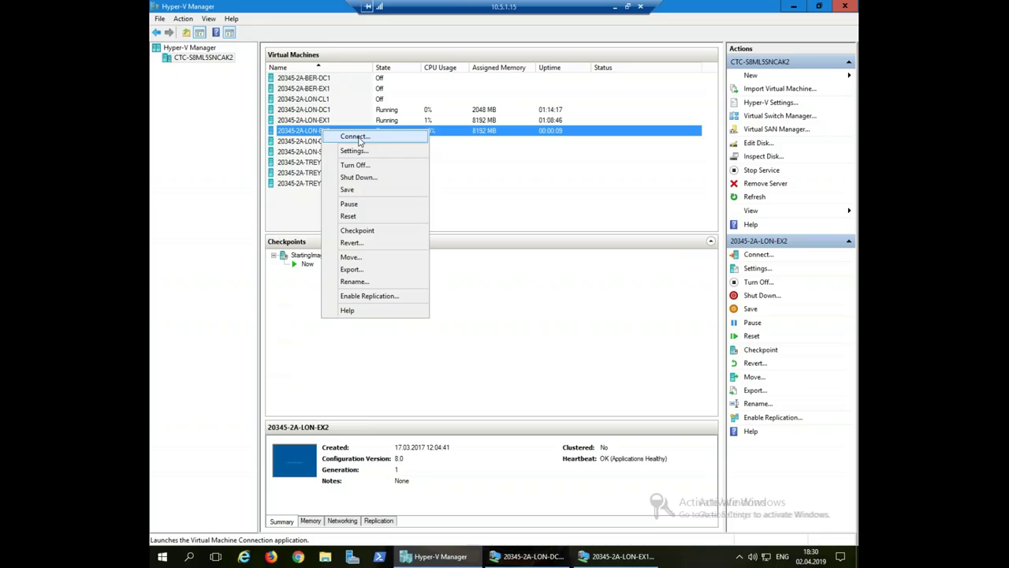
left_click(355, 136)
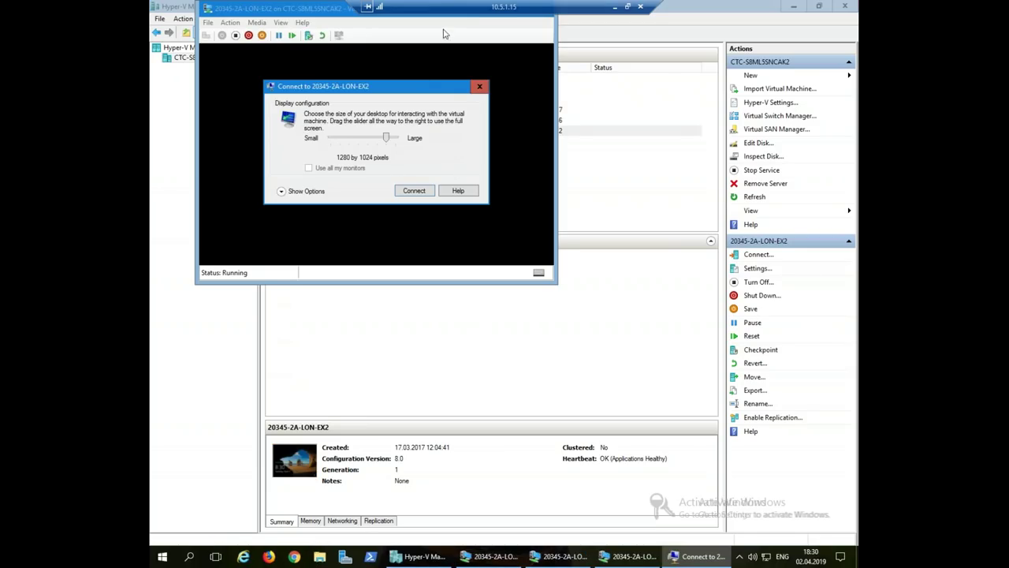
- Connect to LON-EX2 with the display resolution set to 1280 by 720
left_click(356, 53)
left_click_drag(385, 138, 349, 141)
left_click(414, 191)
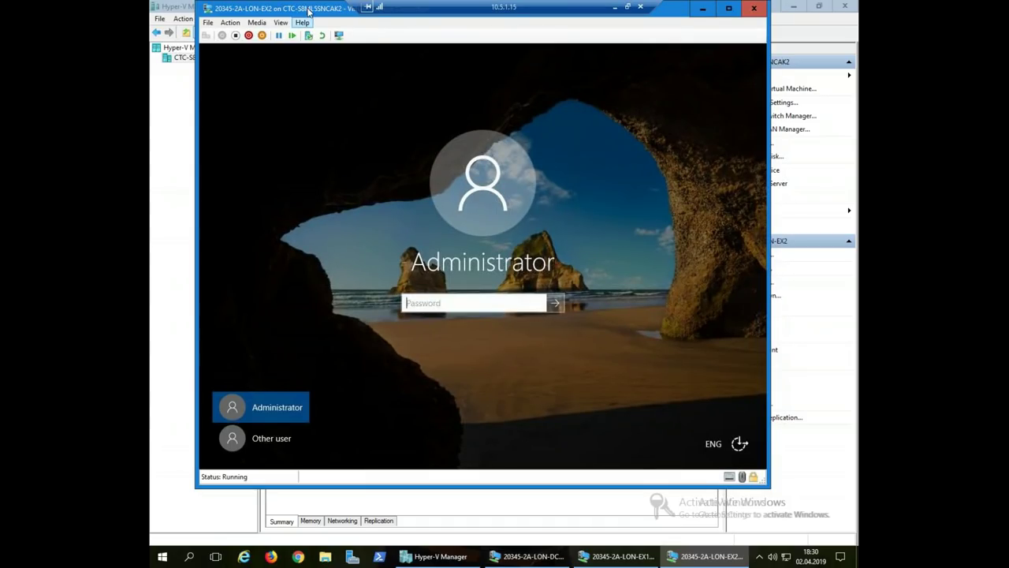
- Sign in to LON-EX2 with the administrator password, then minimize the console window
left_click(452, 304)
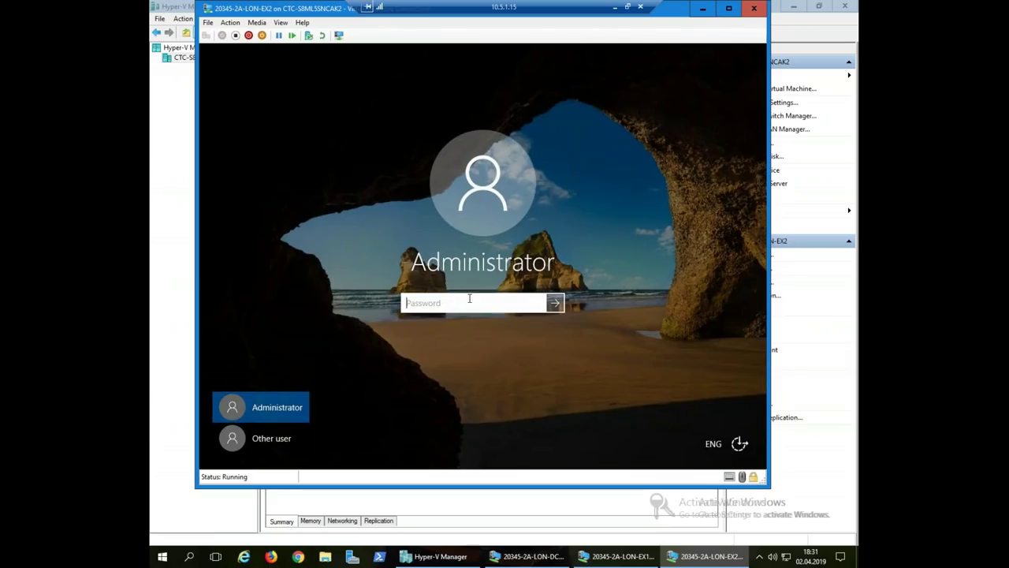
type("Pa$$w0rd")
key("Return")
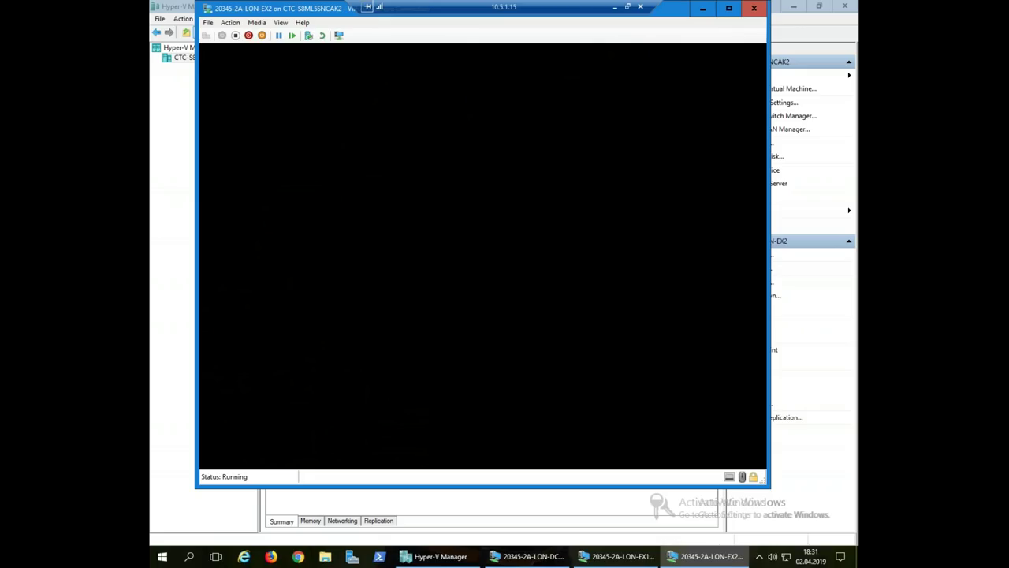
left_click_drag(350, 13, 354, 32)
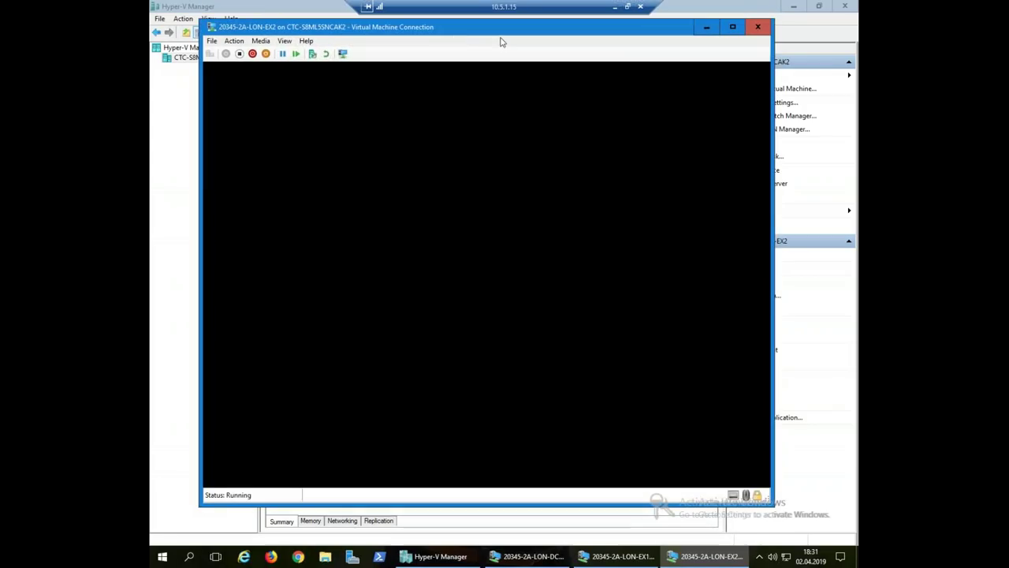
left_click(707, 28)
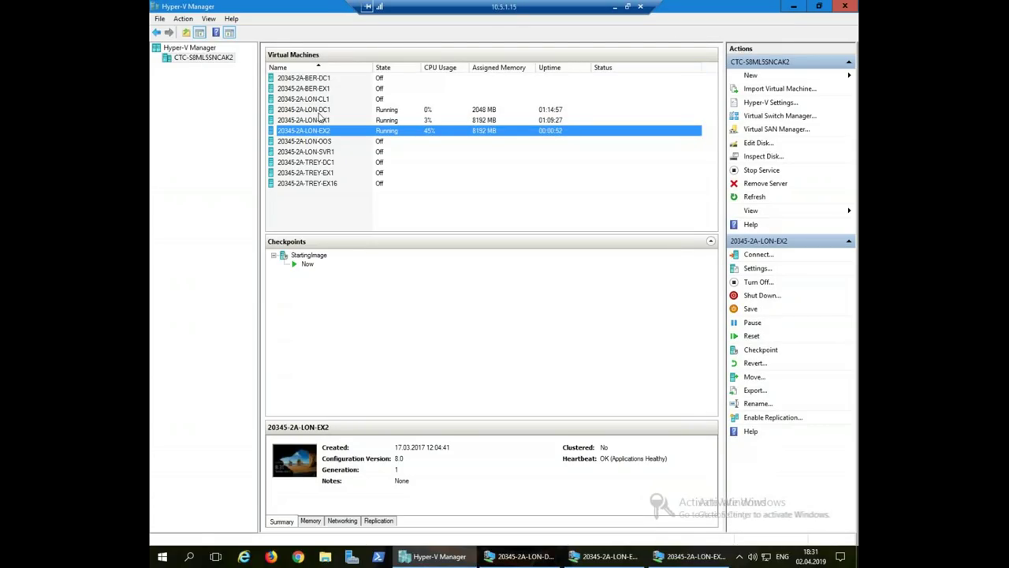
left_click(320, 111)
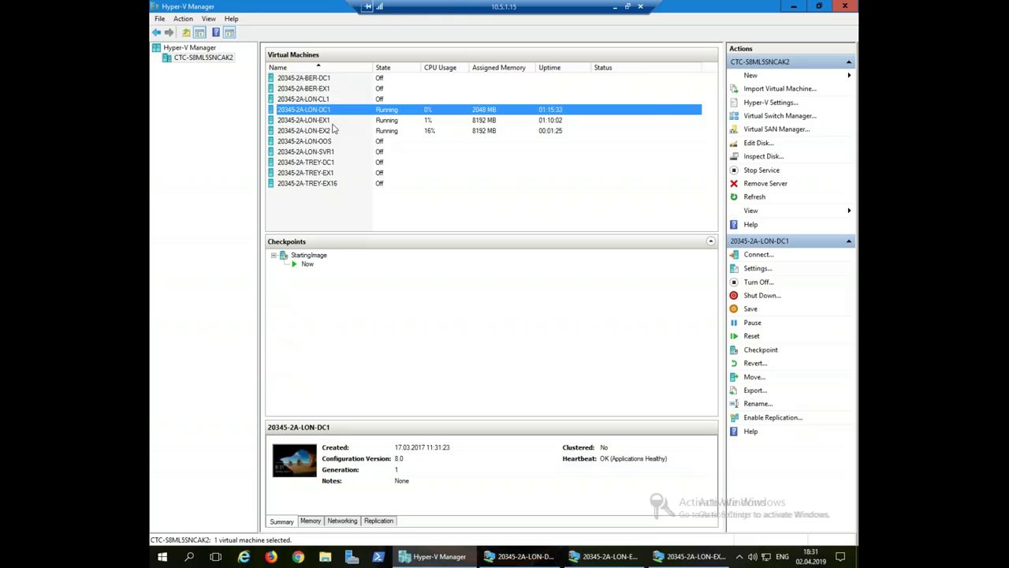
left_click(330, 122)
left_click(328, 133)
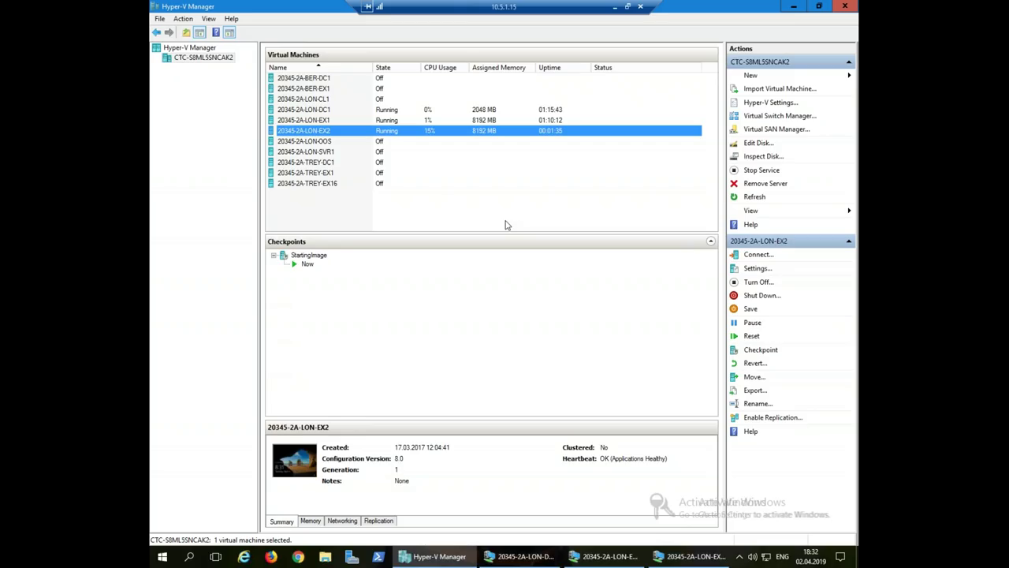
left_click(311, 79)
left_click(315, 89)
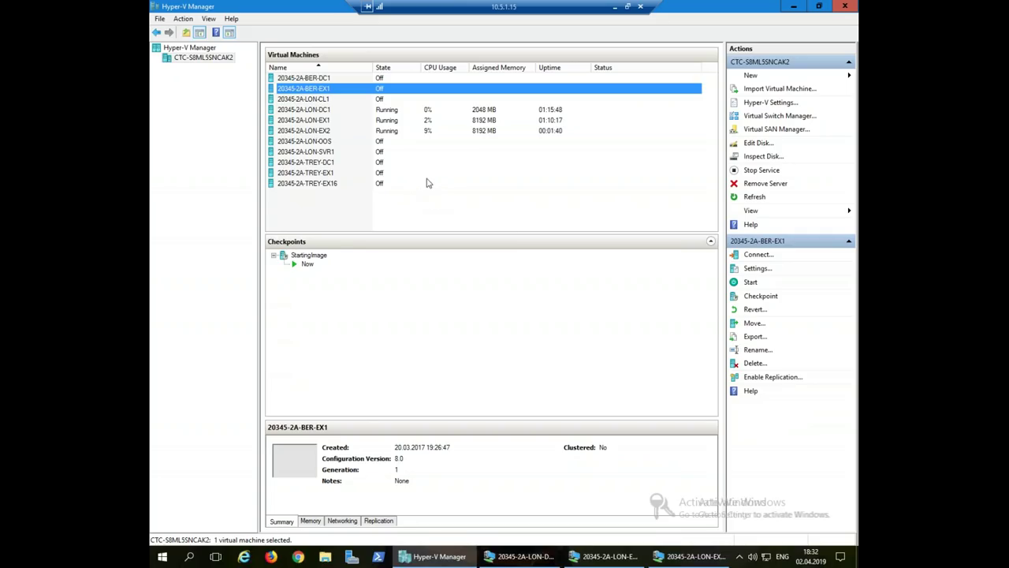
left_click(306, 163)
left_click(309, 174)
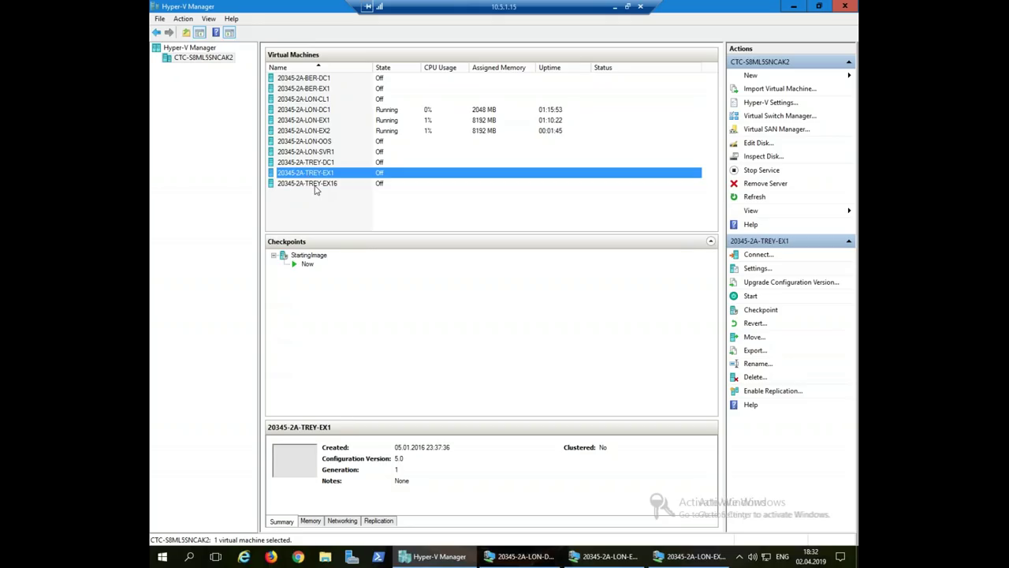
left_click(315, 184)
left_click(317, 164)
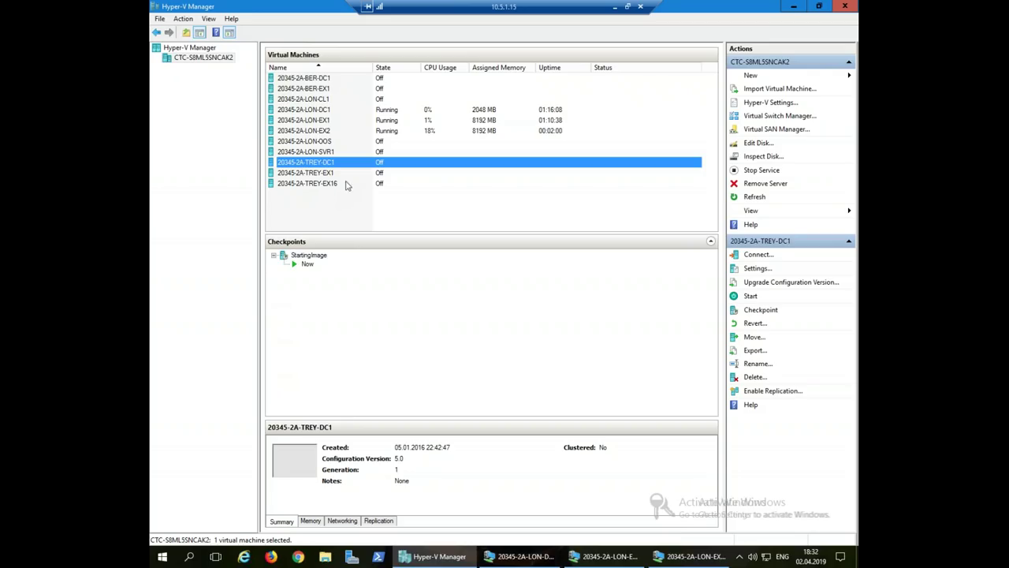
left_click(323, 133)
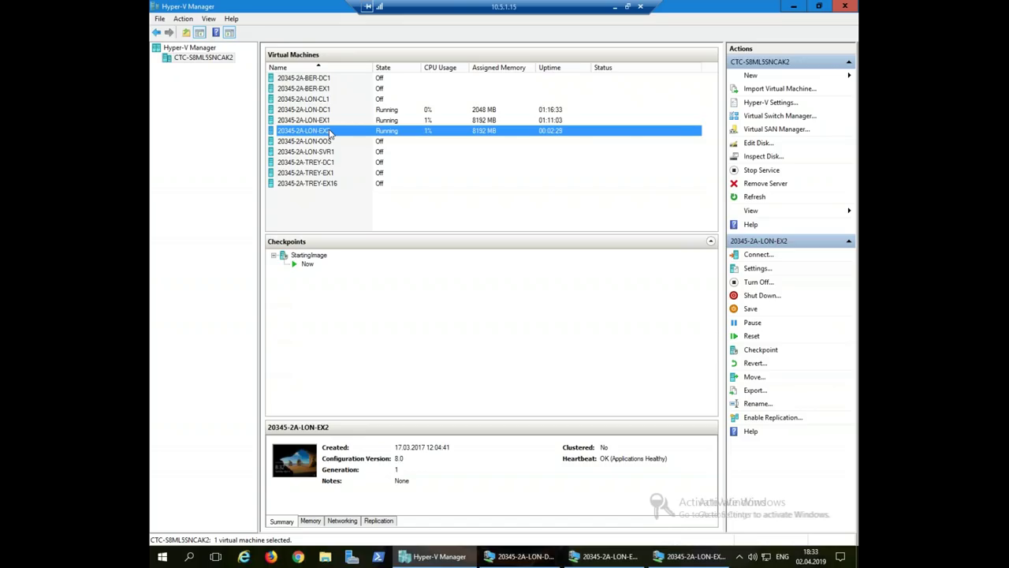
left_click(326, 120)
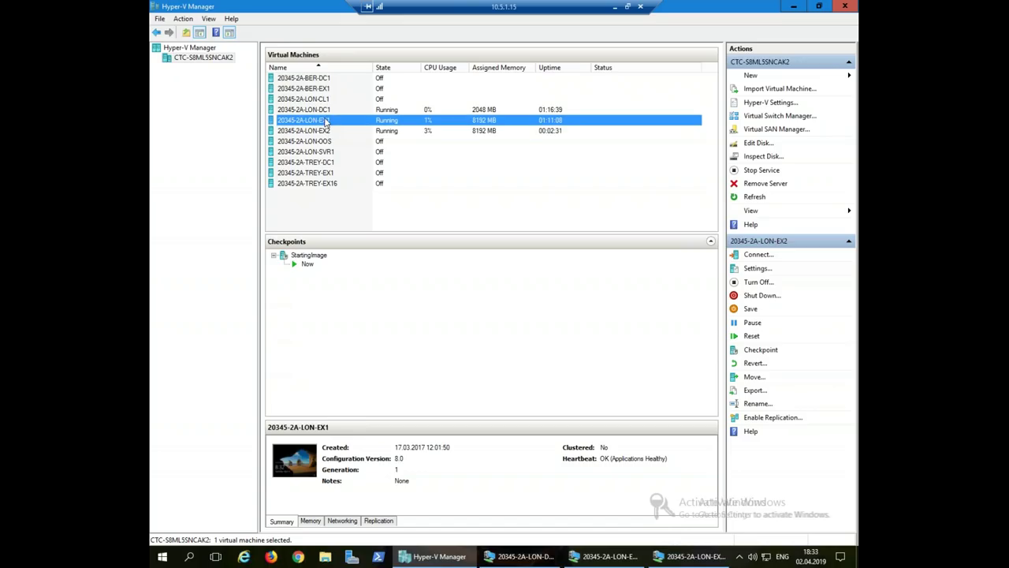
left_click(321, 110)
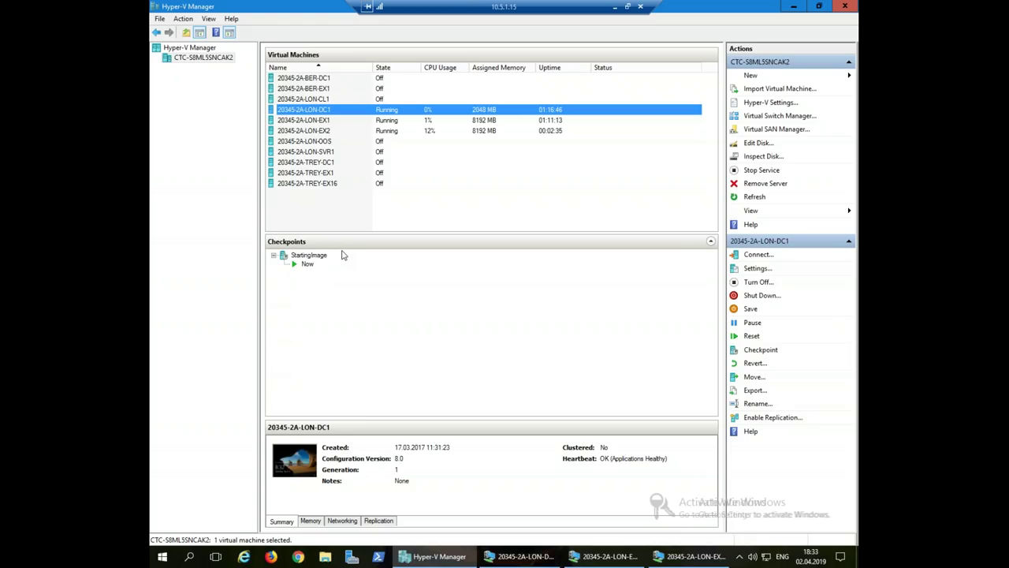
left_click(328, 132)
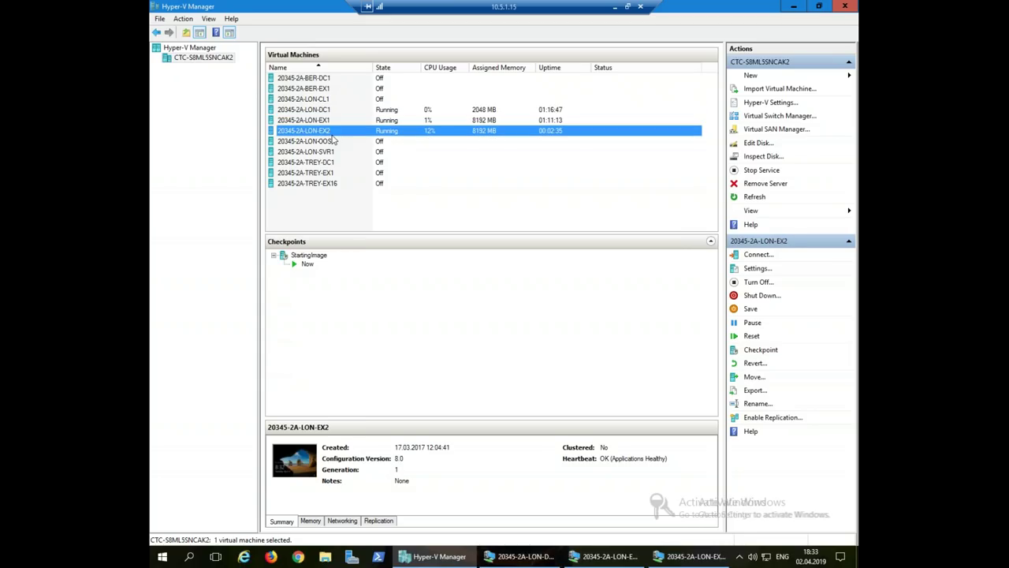
- Revert LON-EX2, LON-EX1 and LON-DC1 to their StartingImage checkpoint, confirming each revert
right_click(328, 133)
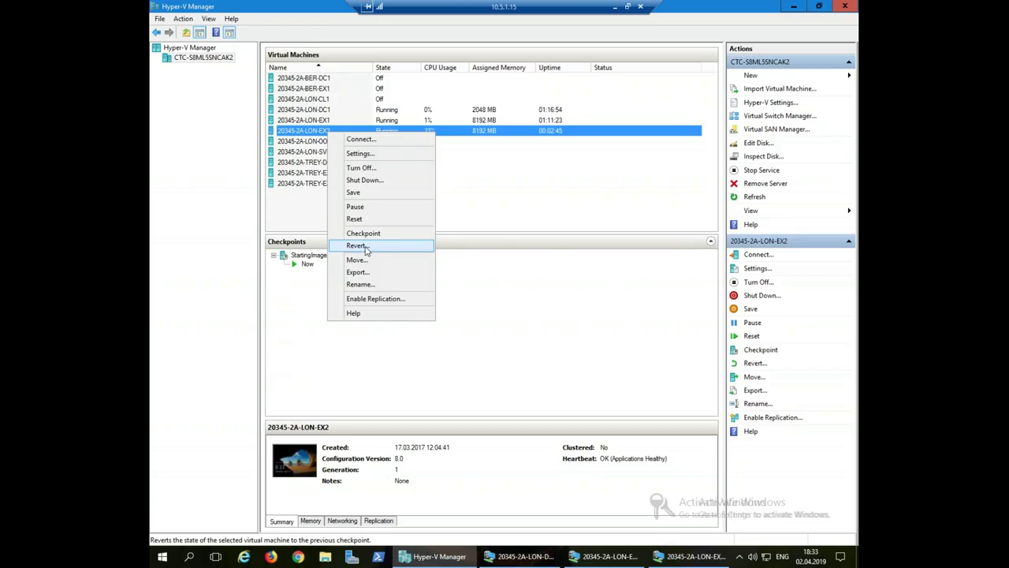
left_click(357, 245)
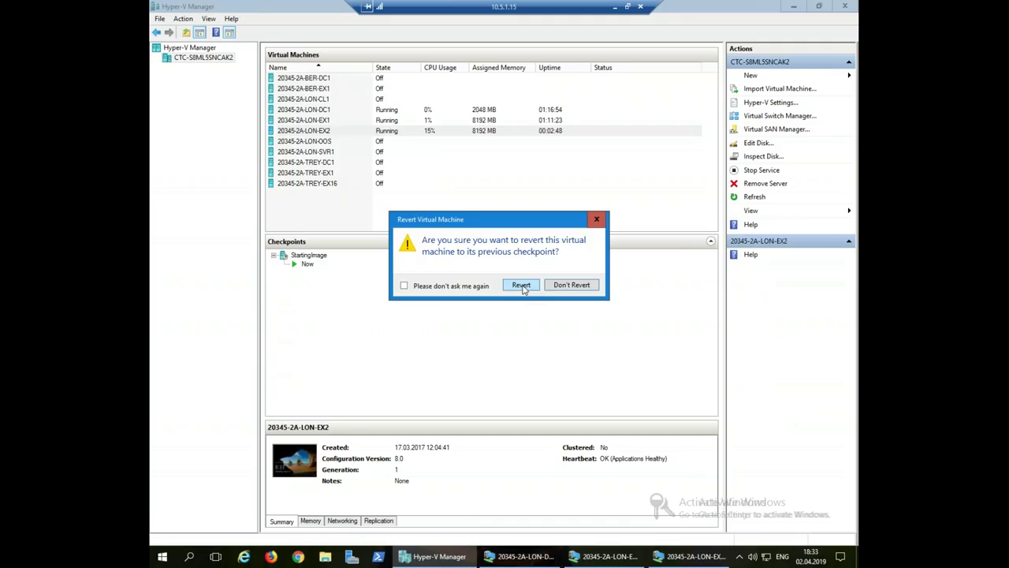
left_click(521, 286)
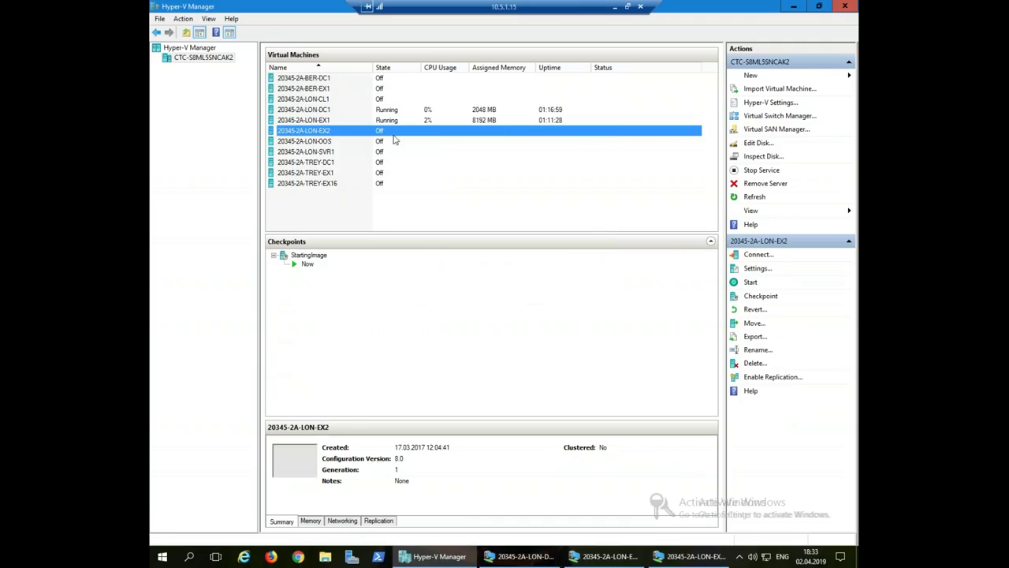
right_click(314, 120)
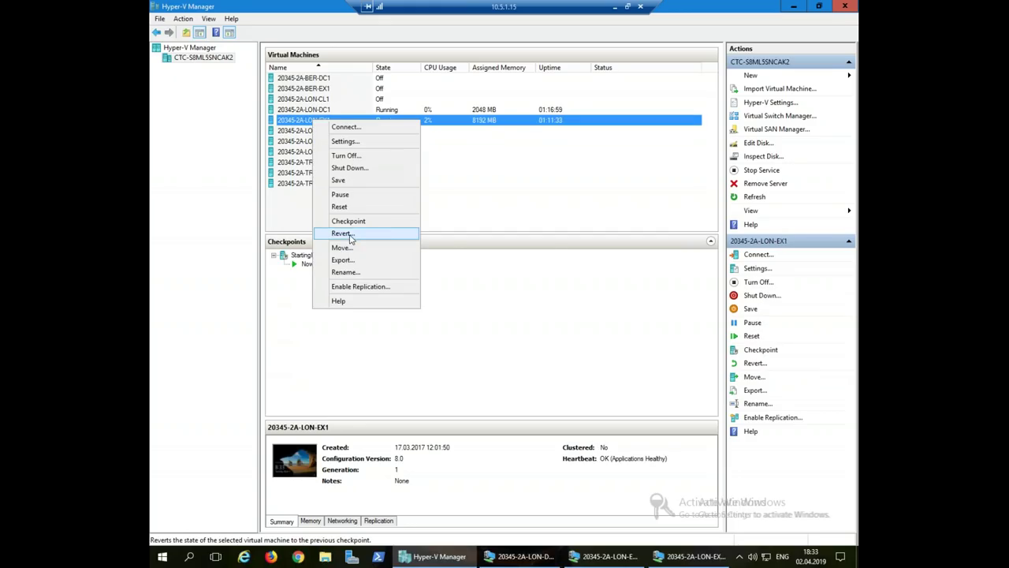
left_click(351, 236)
left_click(519, 285)
left_click(315, 110)
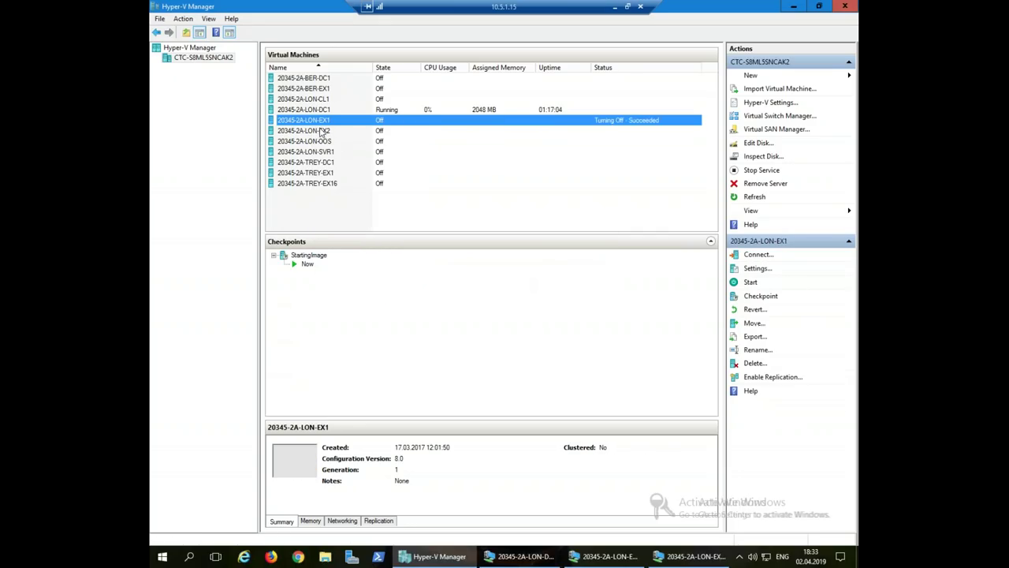
right_click(316, 110)
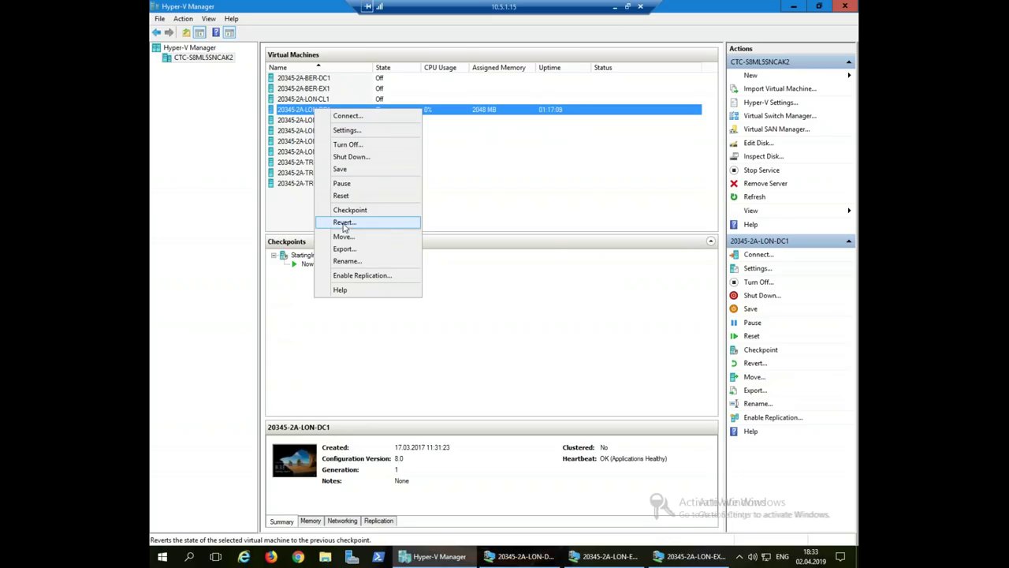
left_click(344, 224)
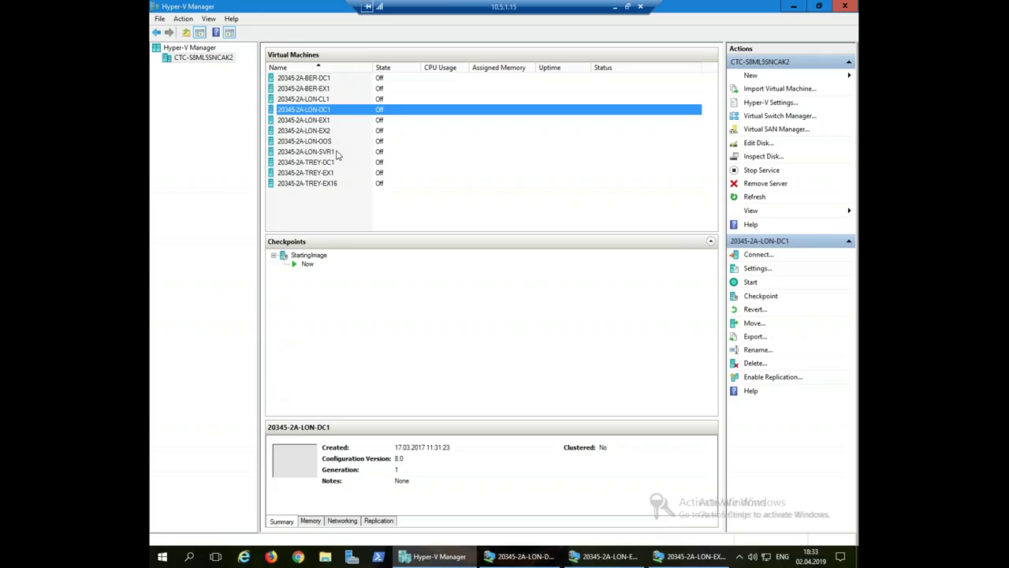
left_click(324, 131)
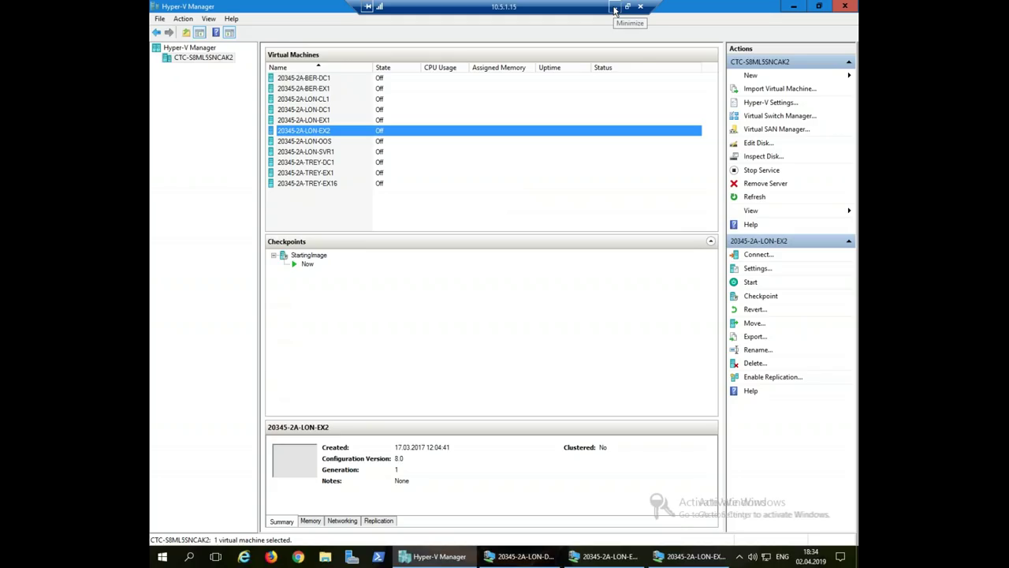
- Minimize the remote session and advance the PowerPoint slide show with Далее
left_click(615, 8)
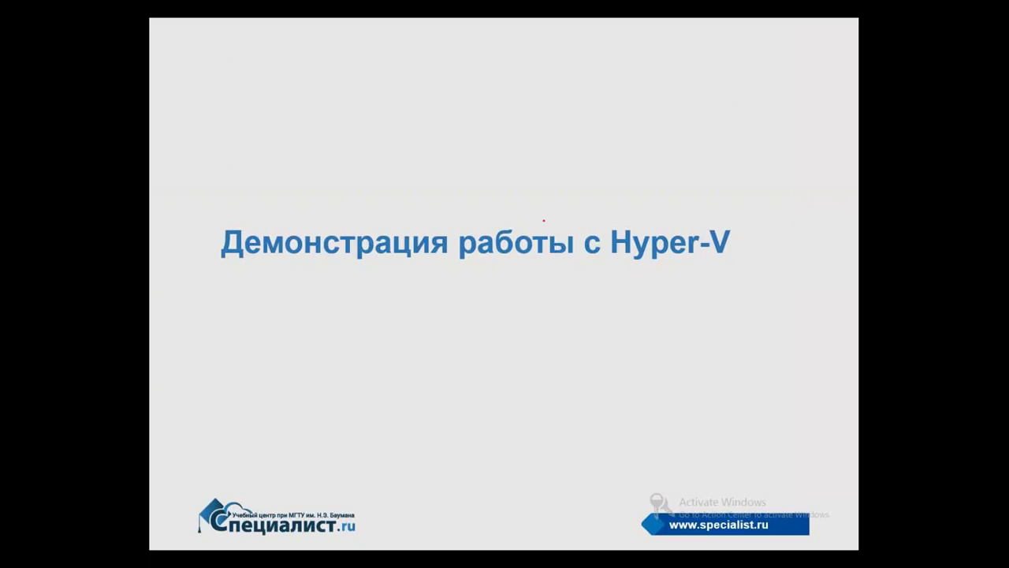
right_click(499, 149)
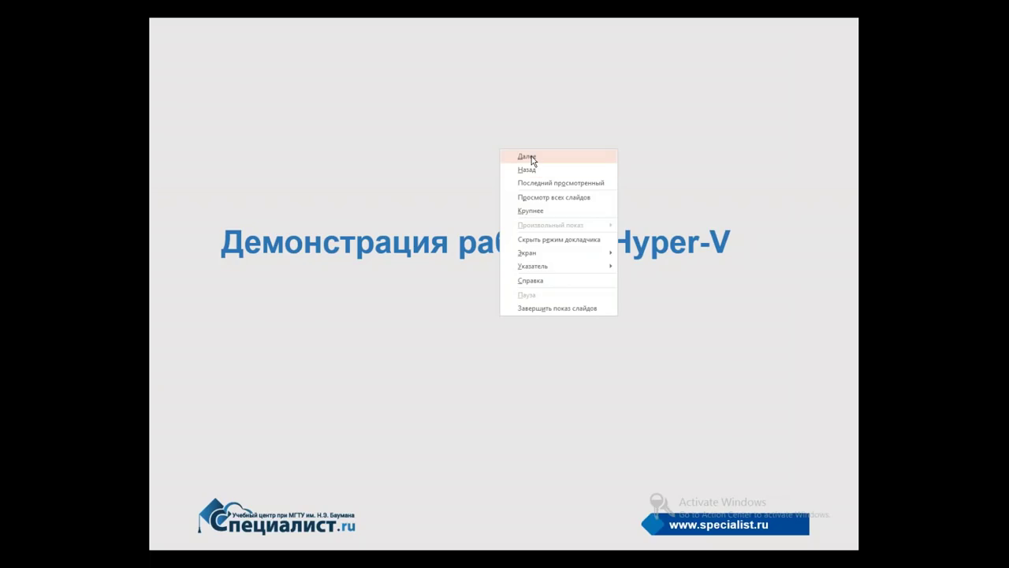
left_click(532, 156)
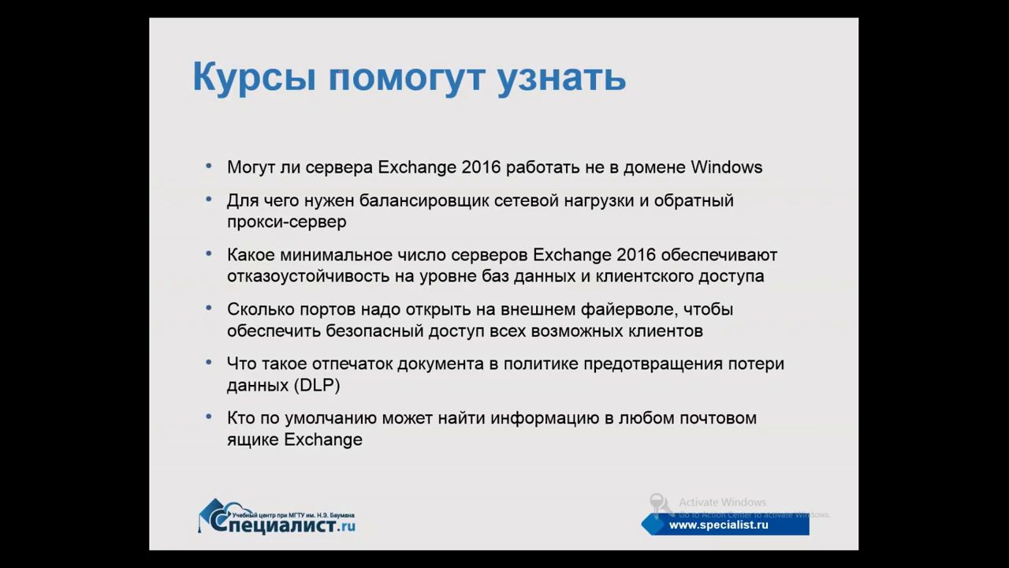